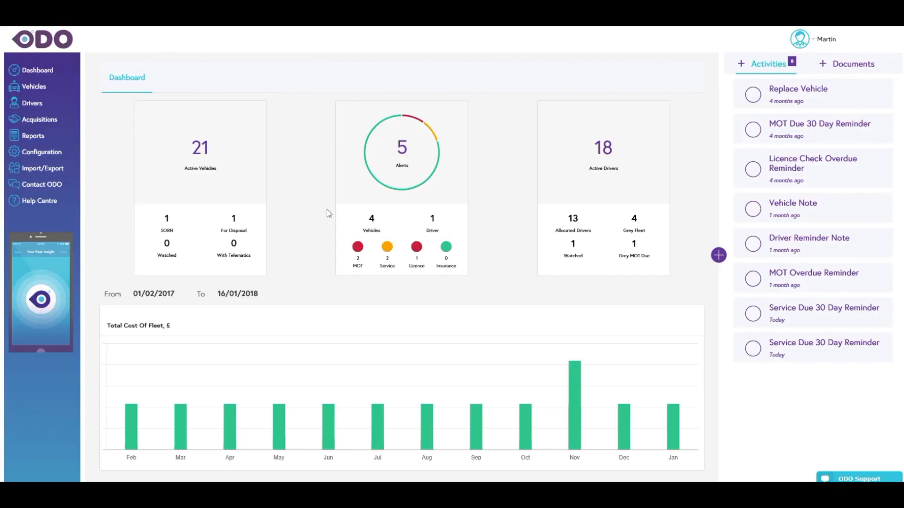
- Check the Nissan Juke's record among the vehicles flagged for MOT in the dashboard alerts, and return to the dashboard
left_click(358, 248)
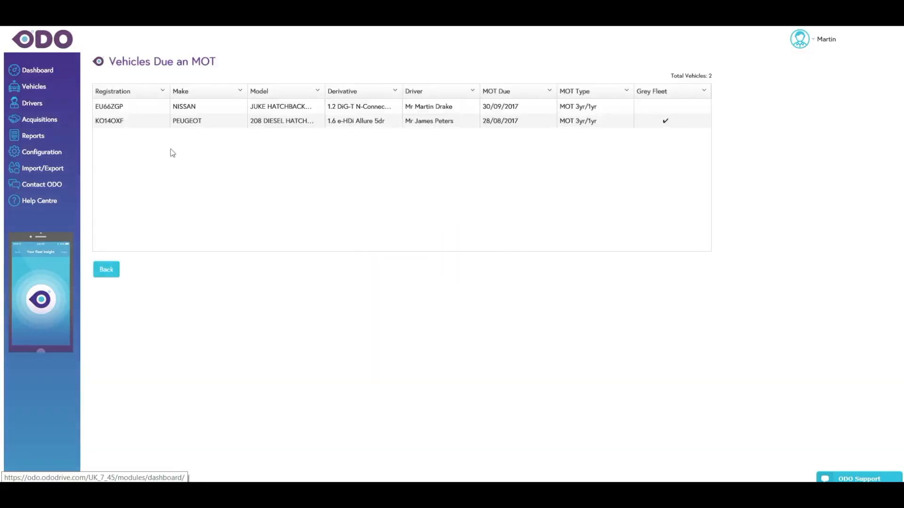
left_click(113, 109)
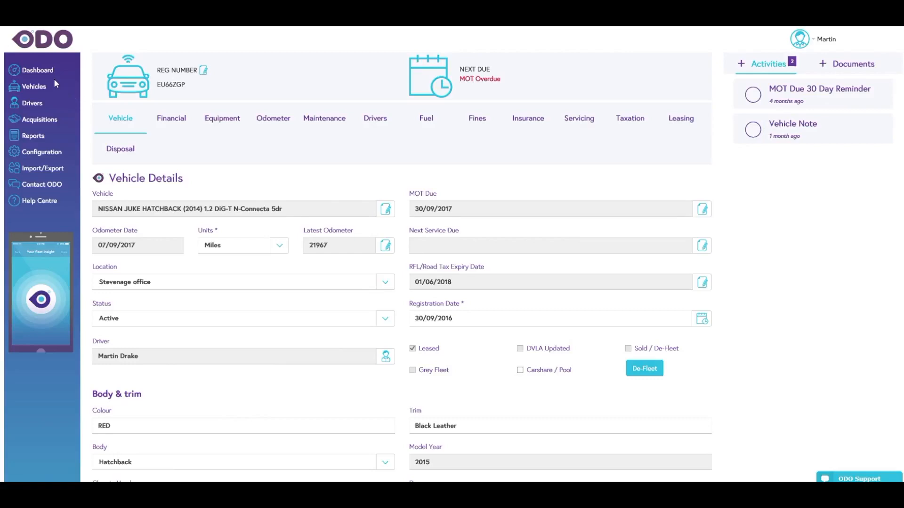
left_click(42, 71)
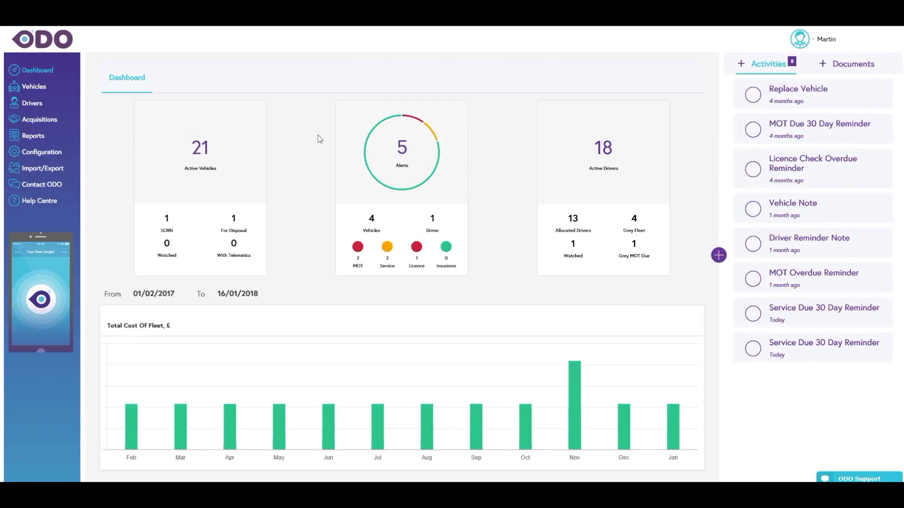
- View the details of the MOT Due 30 Day Reminder, and open and read through the Company car policy document
left_click(882, 132)
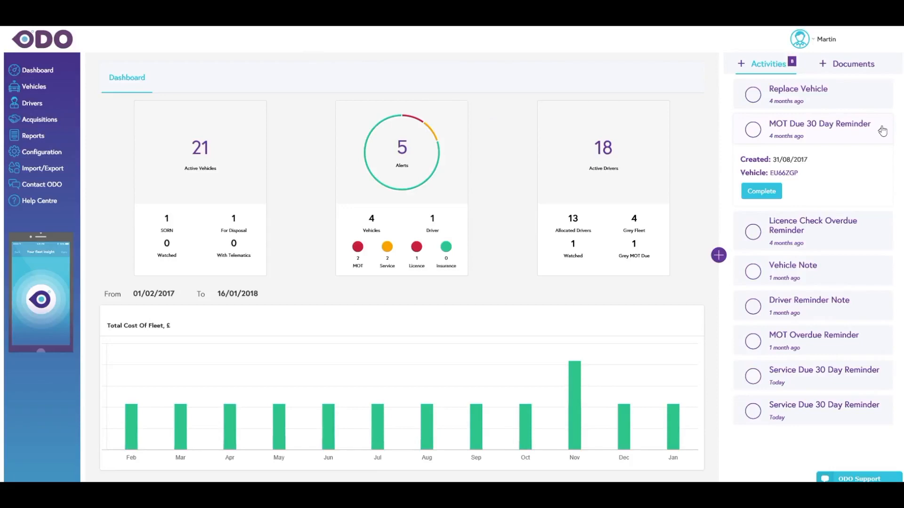
left_click(851, 66)
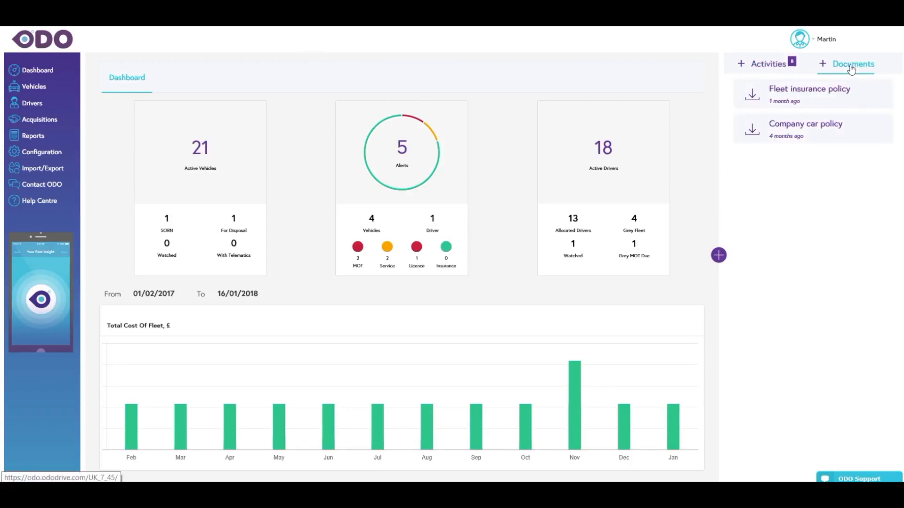
left_click(752, 136)
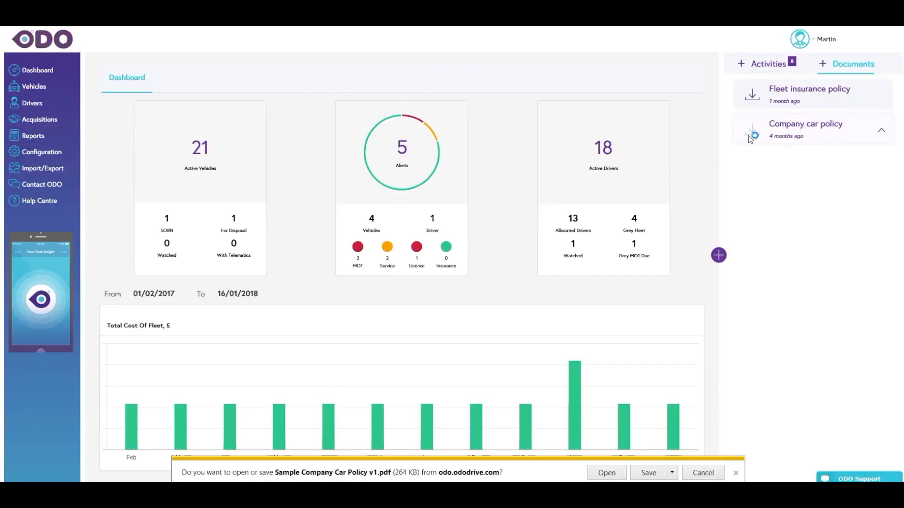
left_click(606, 473)
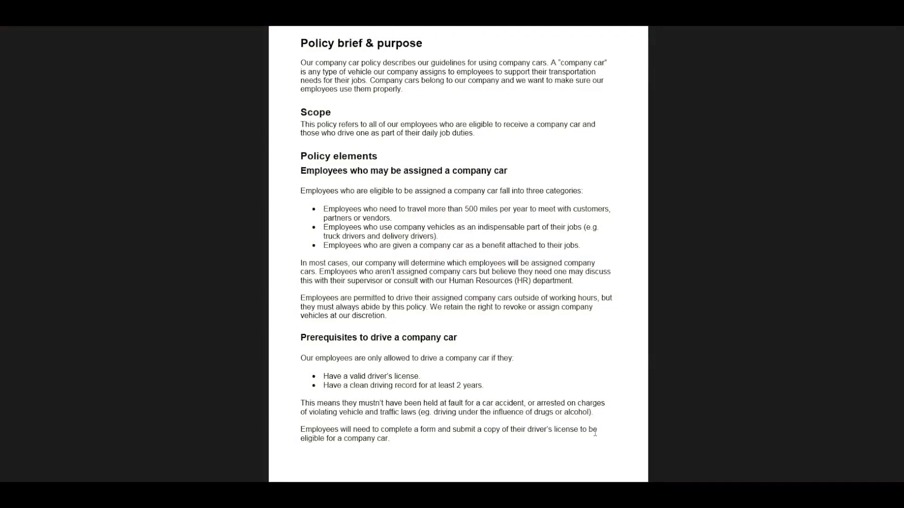
scroll(595, 425, "down", 10)
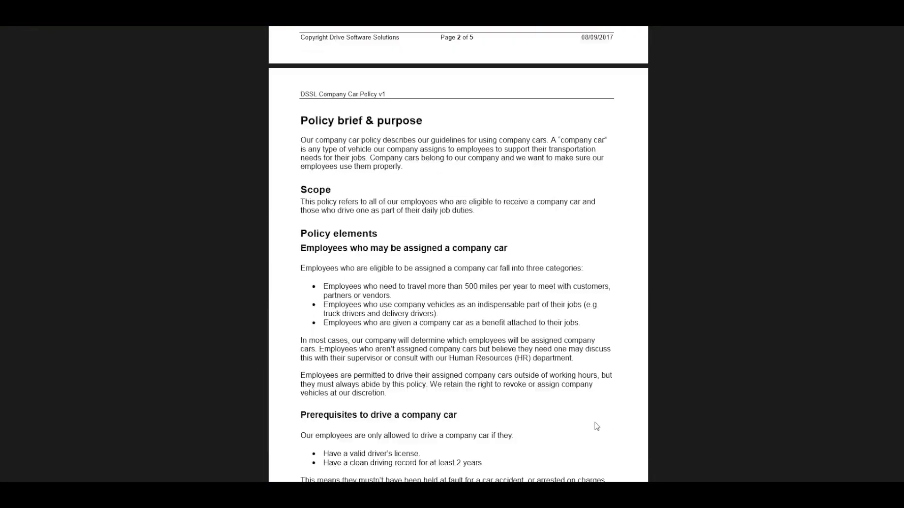
scroll(595, 422, "up", 10)
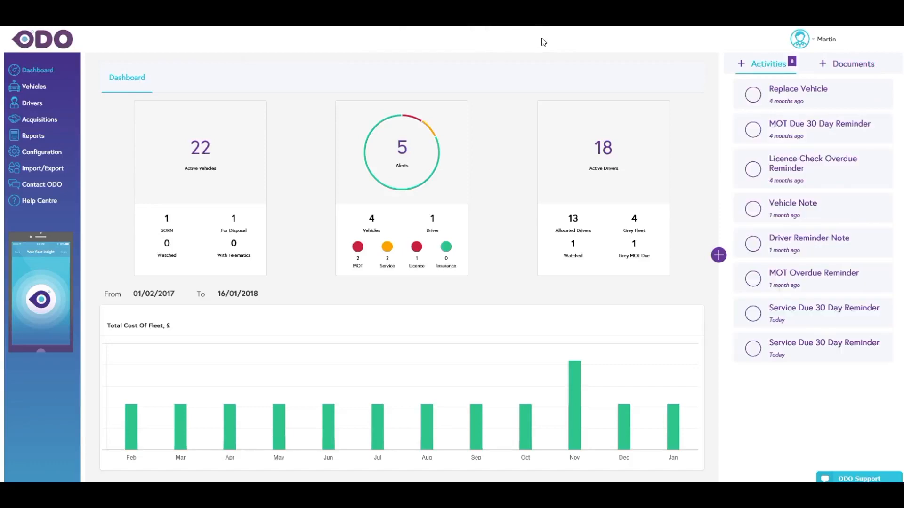
left_click(720, 257)
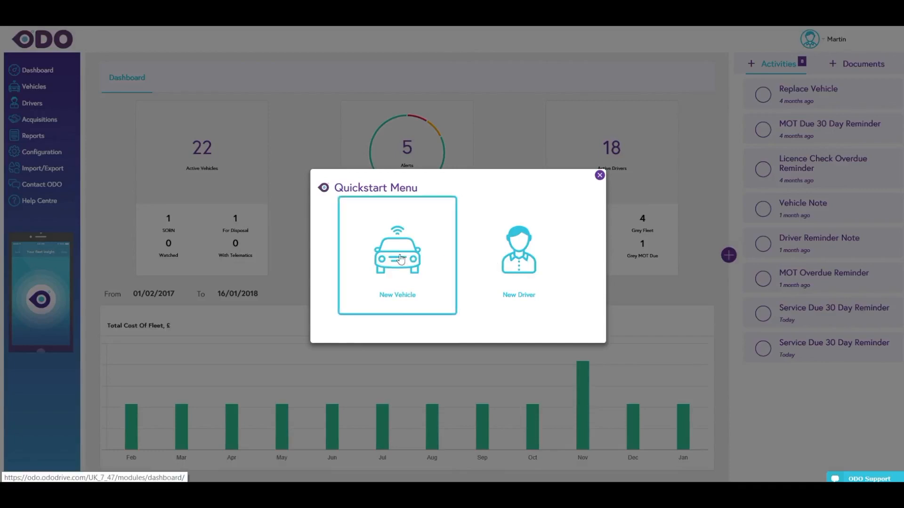
left_click(400, 259)
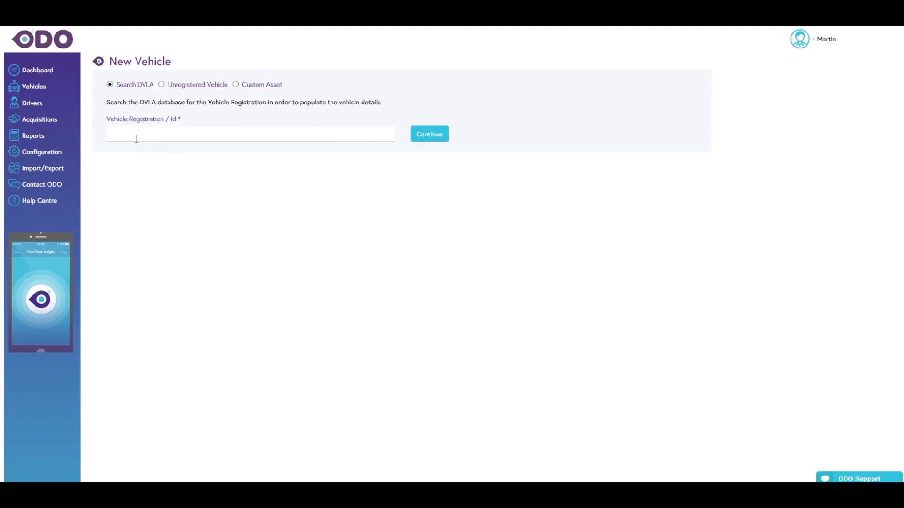
left_click(132, 136)
type("AV64WDY")
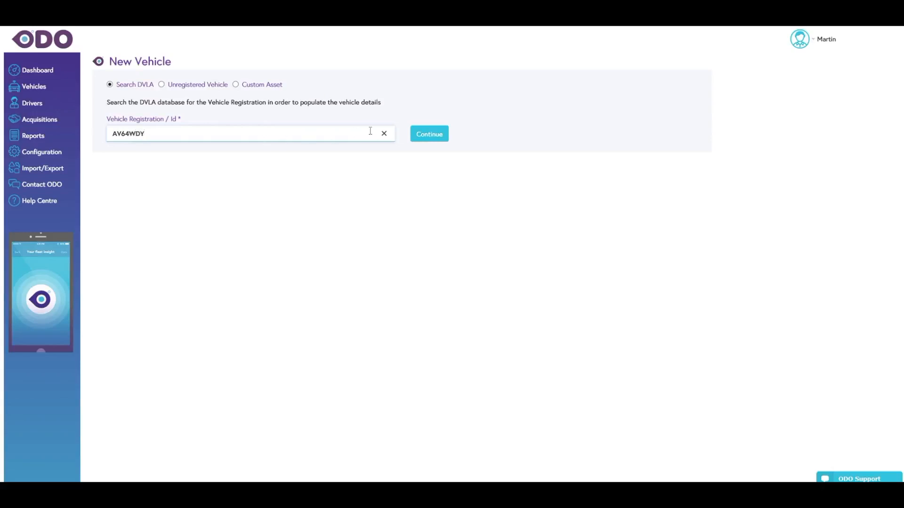
left_click(419, 137)
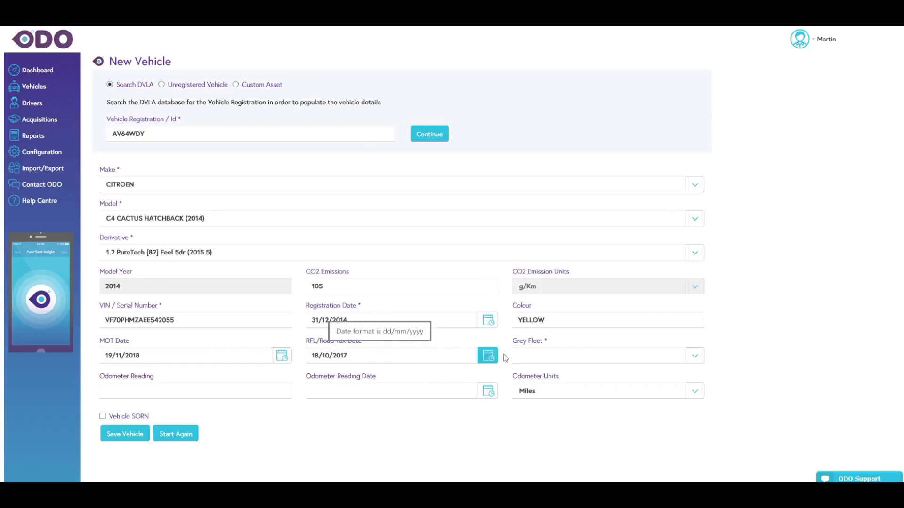
- Set Grey Fleet to No, enter an odometer reading of 17325 dated 16/01/2018, and save the new vehicle
left_click(695, 360)
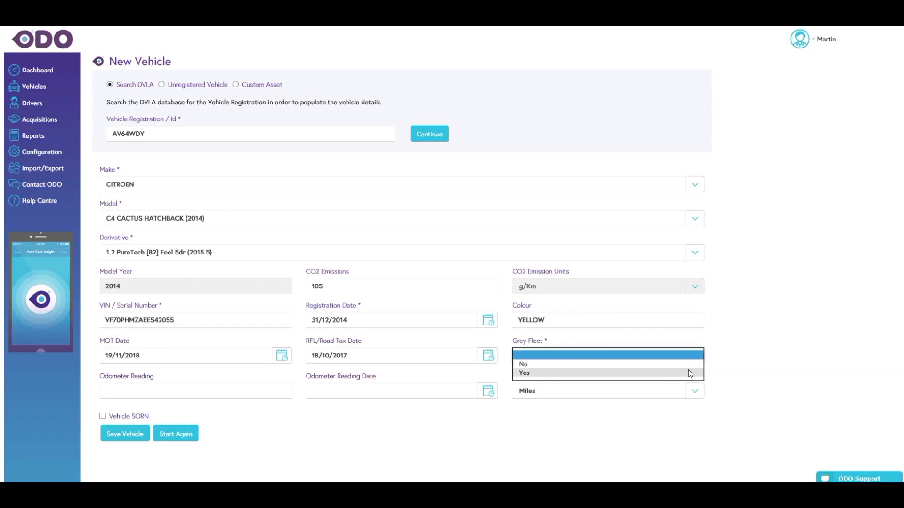
left_click(689, 368)
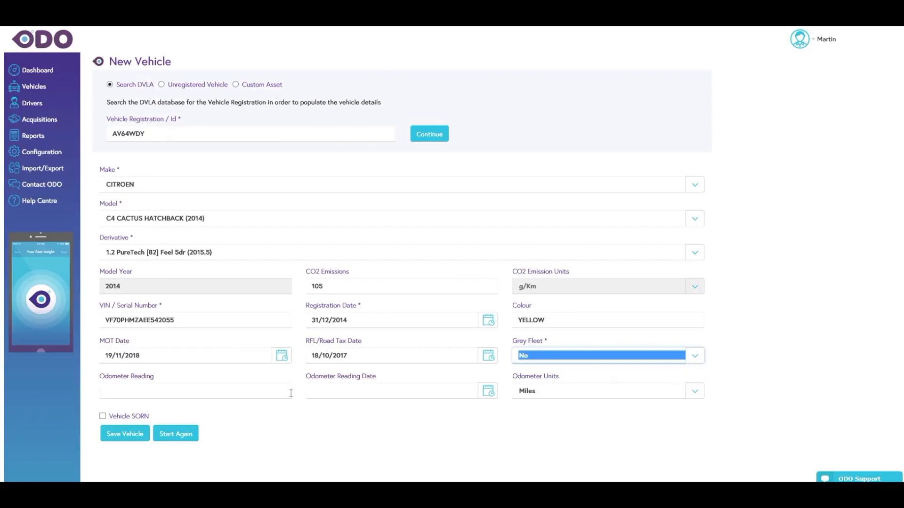
left_click(240, 392)
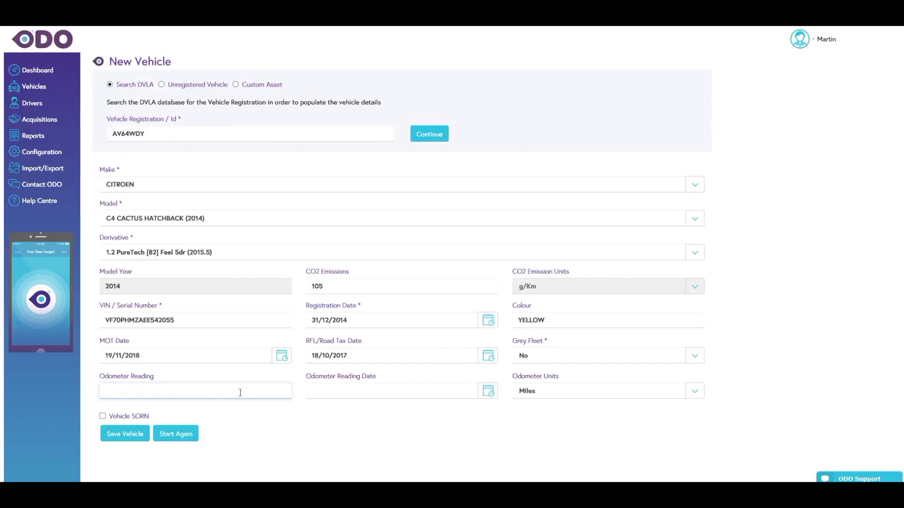
type("17325")
left_click(488, 391)
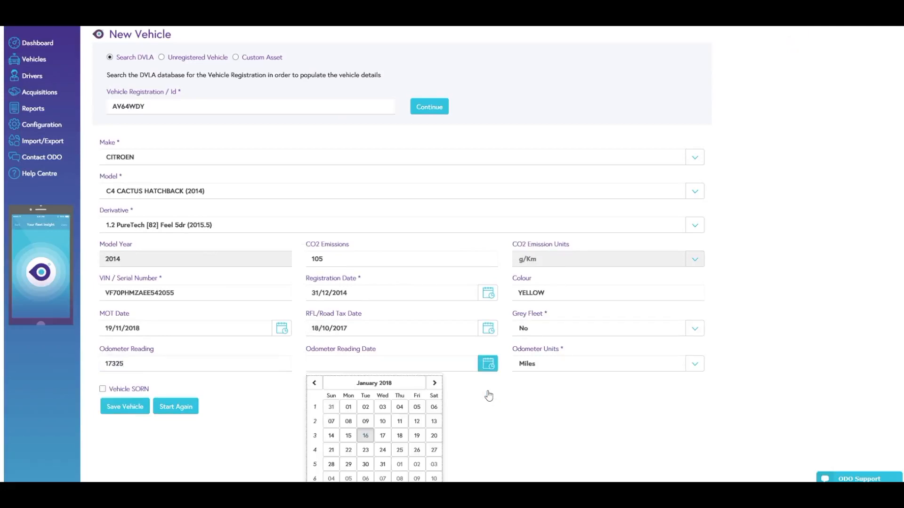
left_click(366, 436)
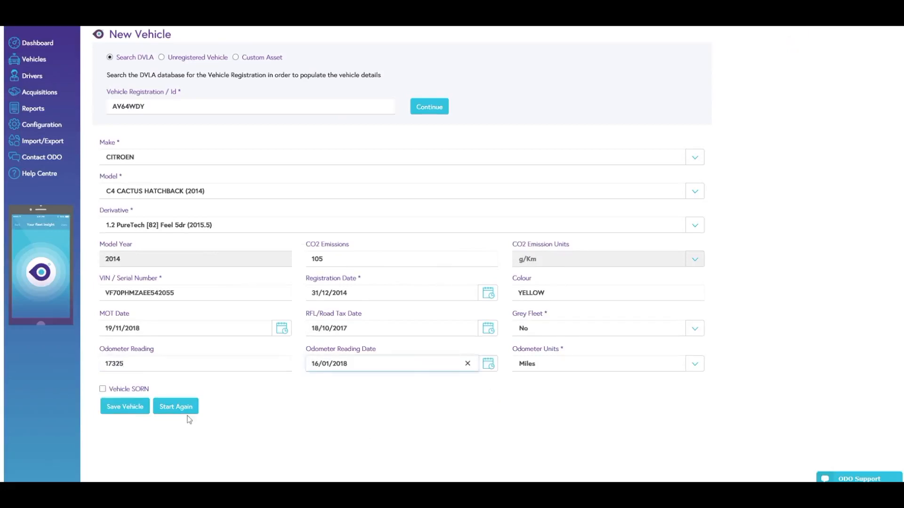
left_click(134, 410)
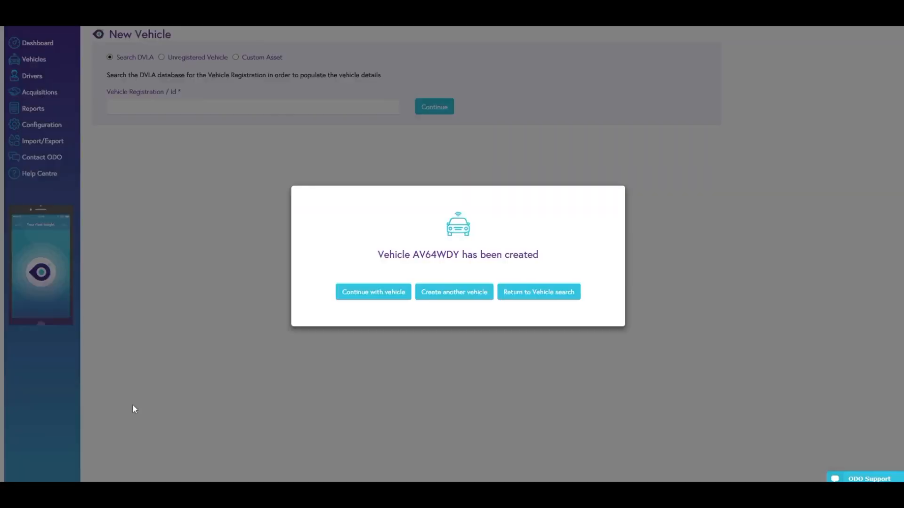
- Continue to the newly created vehicle's record and examine its vehicle details, service history and service pattern
left_click(358, 294)
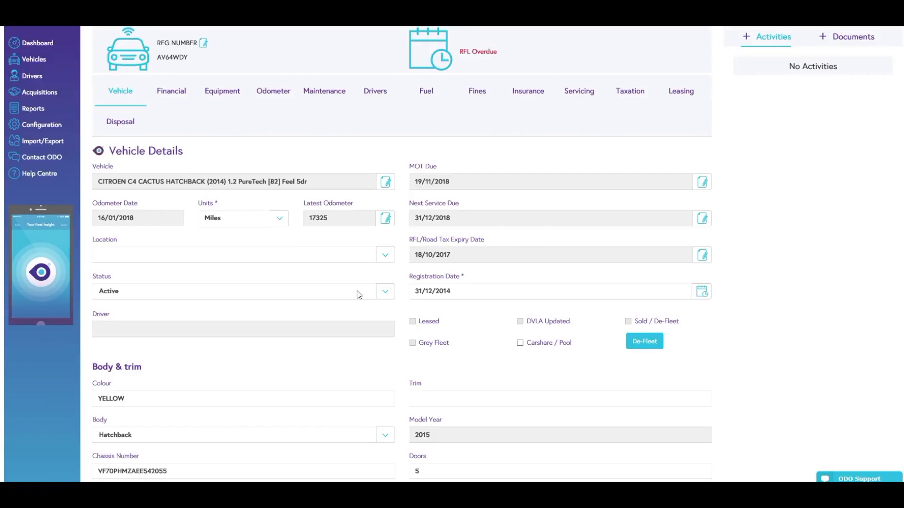
scroll(358, 292, "down", 3)
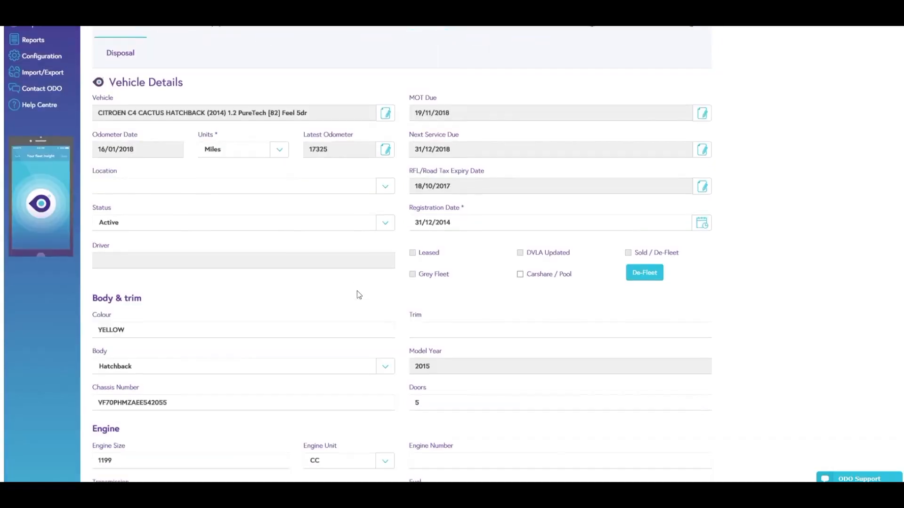
scroll(357, 293, "down", 1)
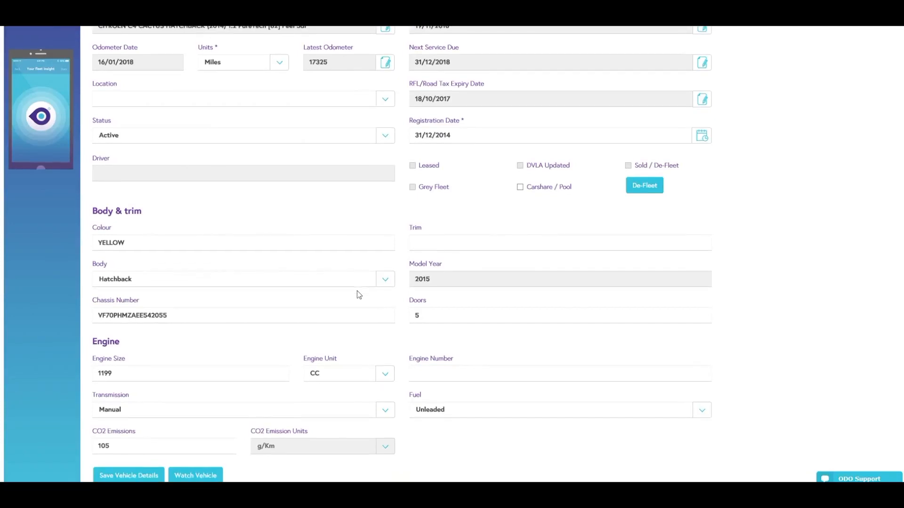
scroll(356, 292, "up", 4)
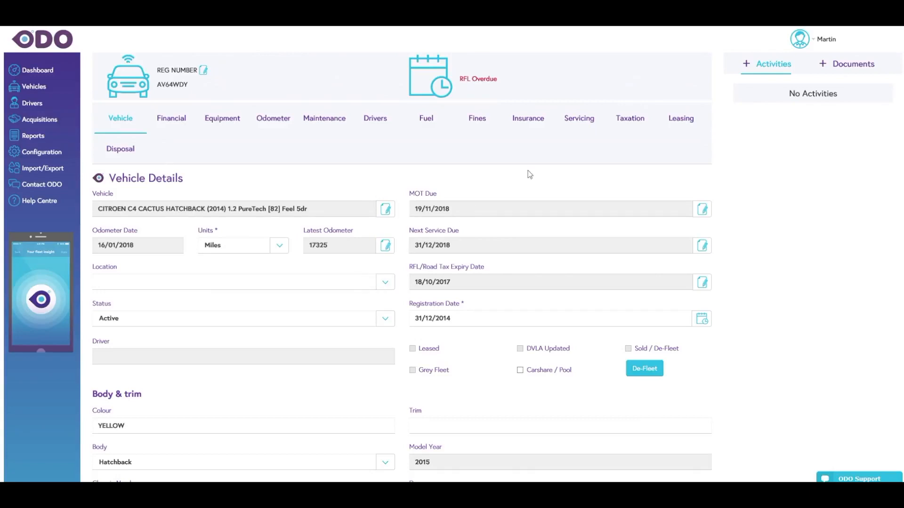
left_click(575, 126)
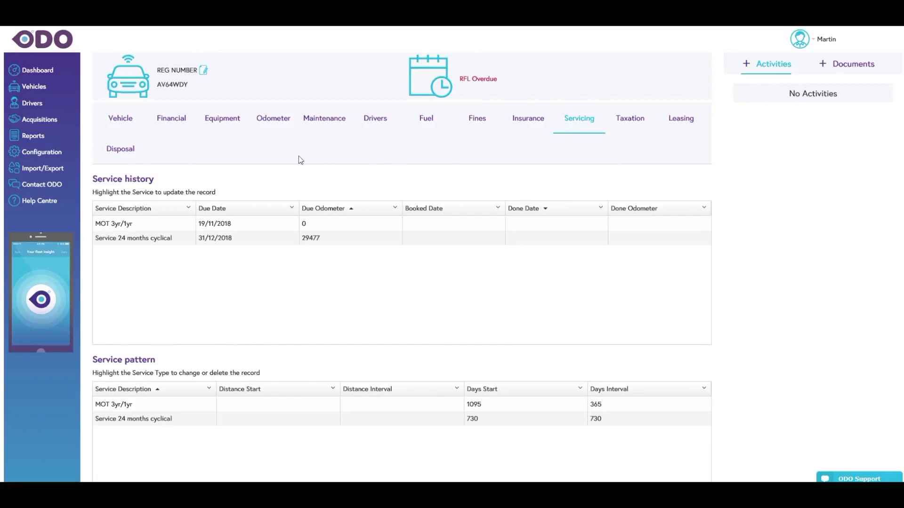
- Fetch the latest valuation figures in the new vehicle's financial details
left_click(171, 125)
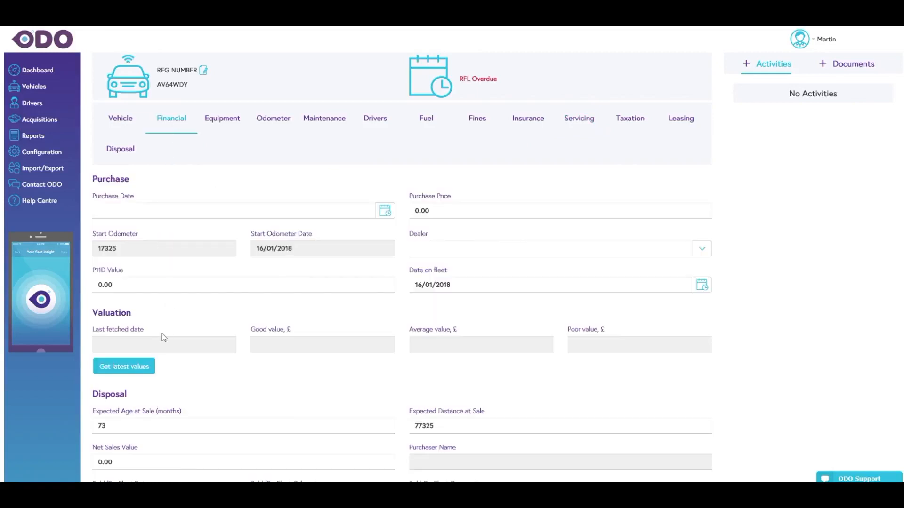
left_click(139, 371)
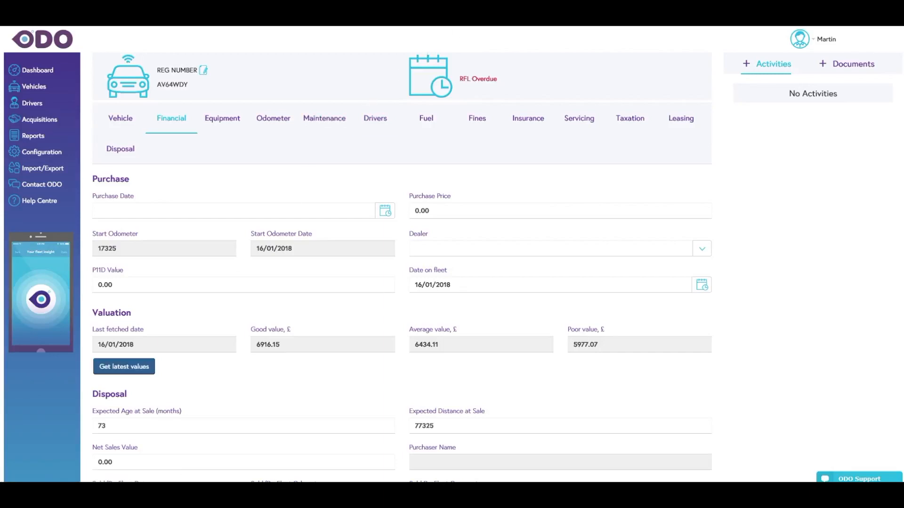
mouse_move(455, 28)
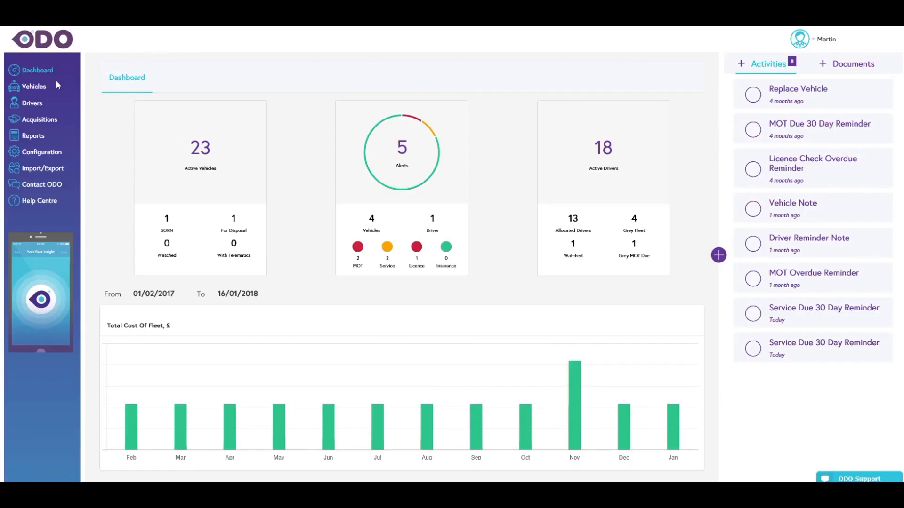
left_click(37, 86)
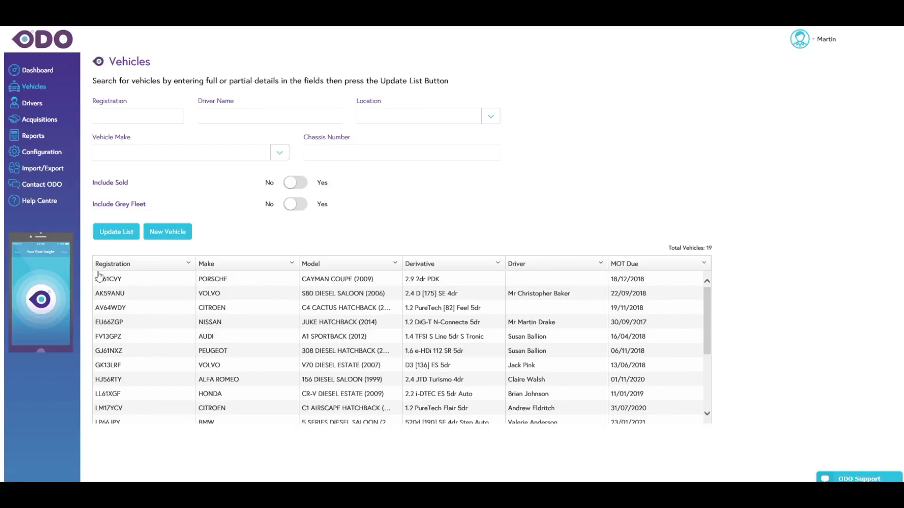
left_click(113, 324)
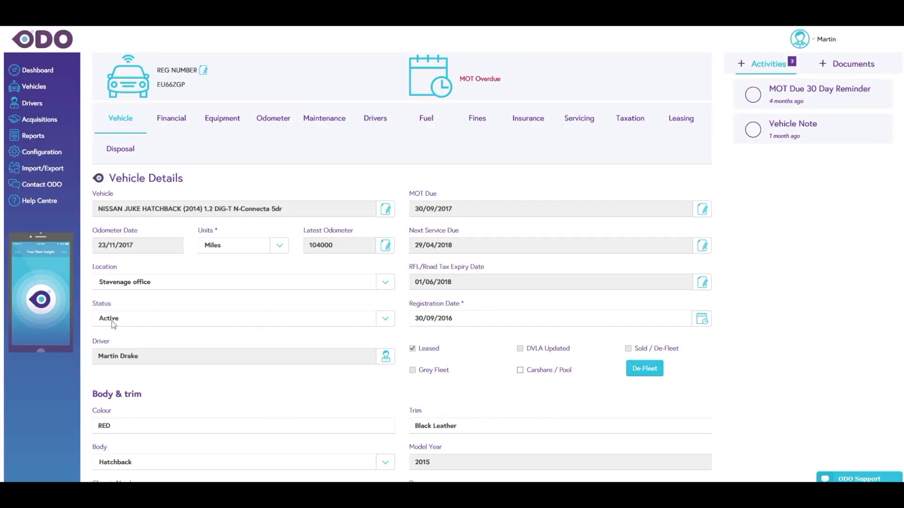
left_click(116, 304)
left_click(882, 131)
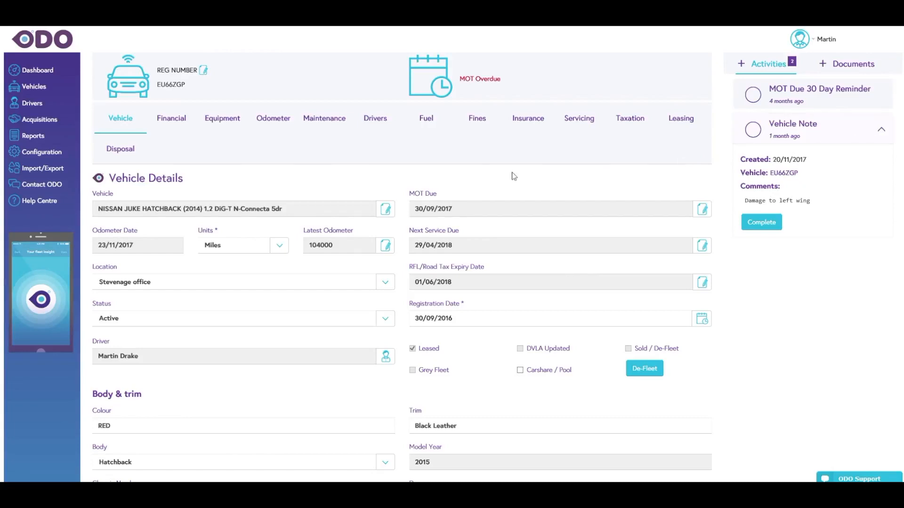
- Invalidate the Nissan Juke's 104000 odometer reading dated 23/11/2017
left_click(270, 124)
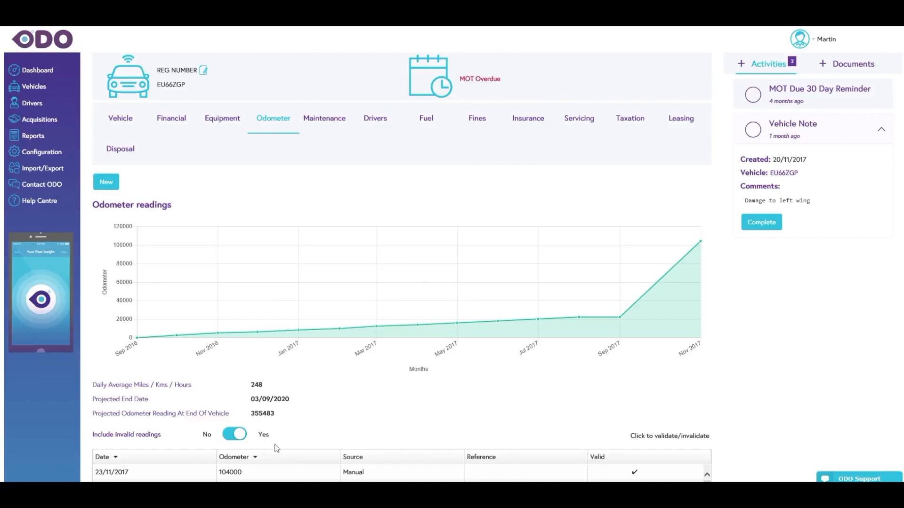
left_click(634, 473)
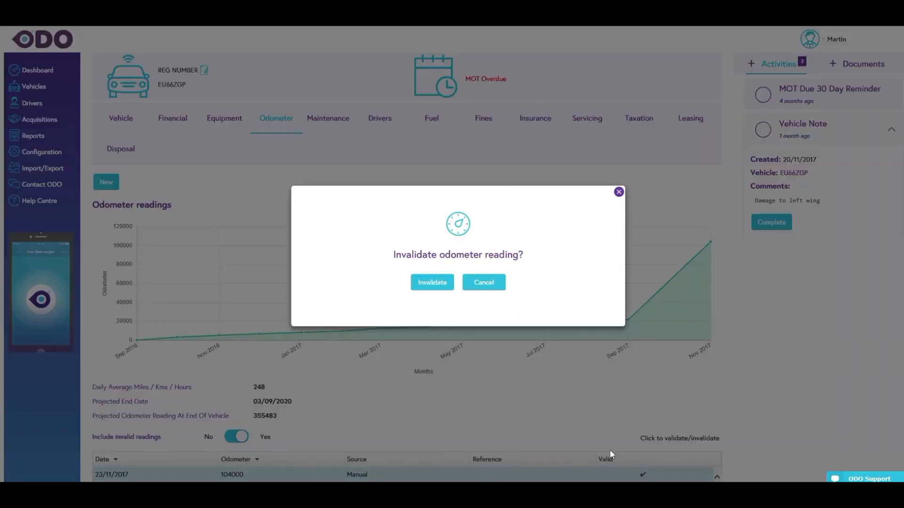
left_click(429, 283)
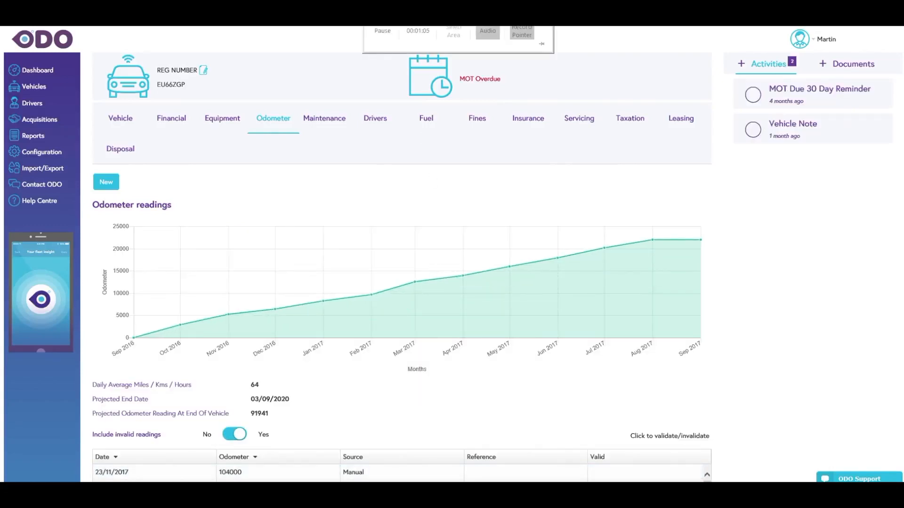
left_click(418, 30)
- Examine the Nissan Juke's fuel usage chart and fuel history
left_click(427, 124)
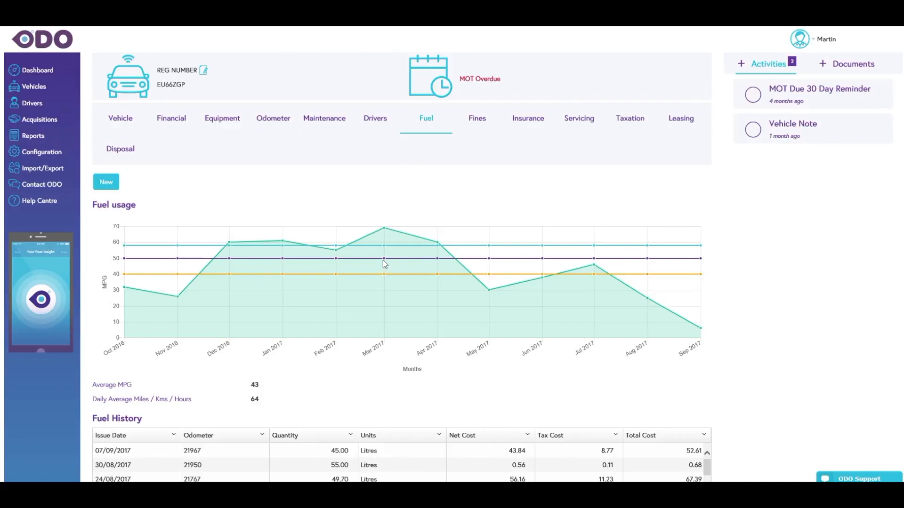
mouse_move(384, 261)
- Display the Nissan Juke's stored documents and expand the details of its V5 document
left_click(846, 66)
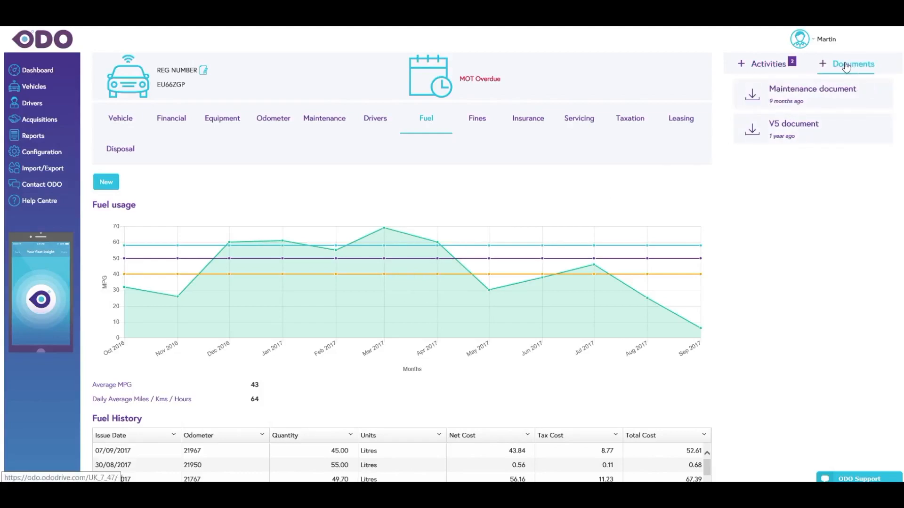
left_click(777, 127)
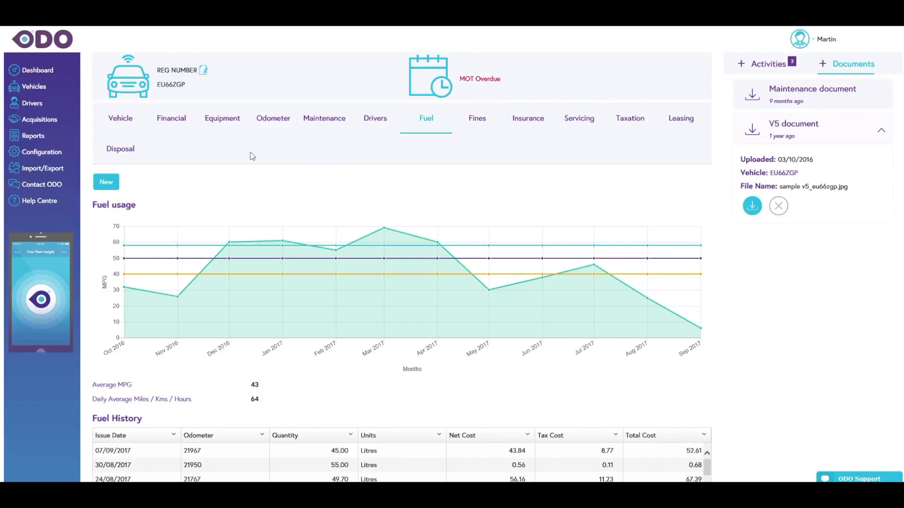
- Open the record of the driver assigned to the Nissan Juke and review the driver's activities and vehicle allocations
left_click(123, 120)
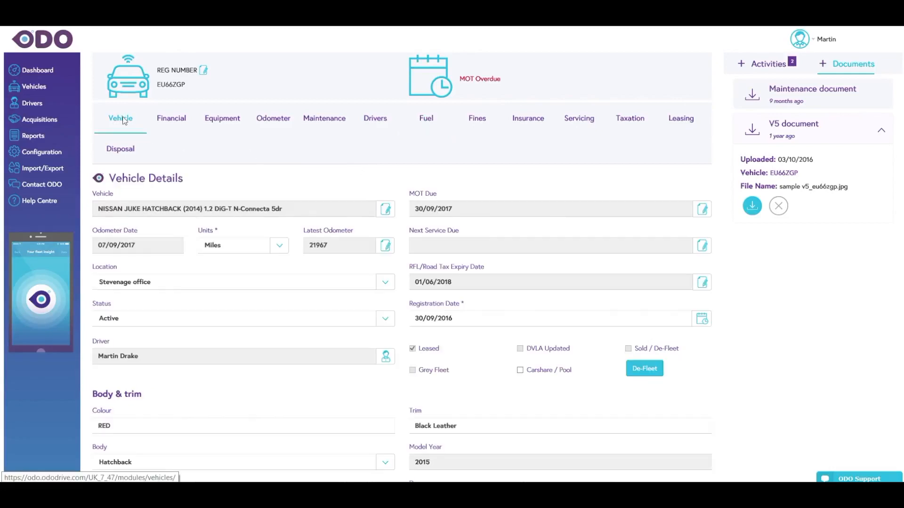
mouse_move(458, 28)
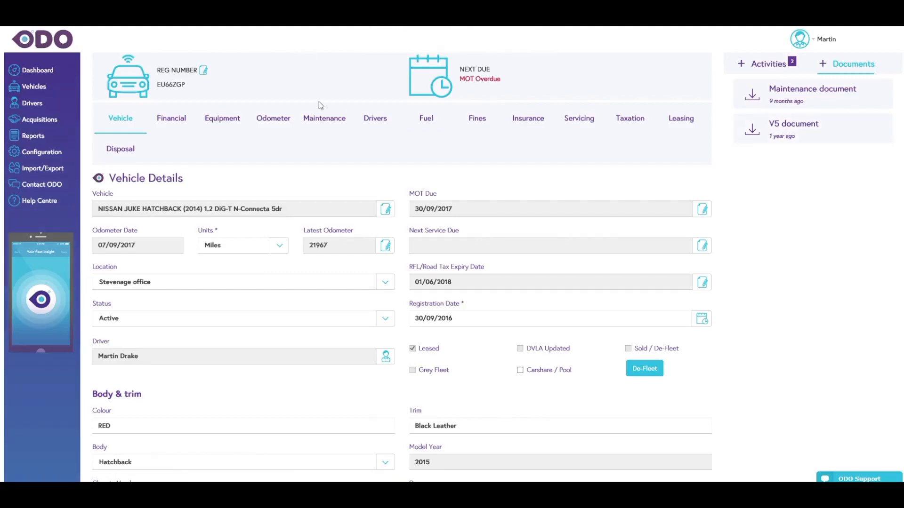
left_click(386, 357)
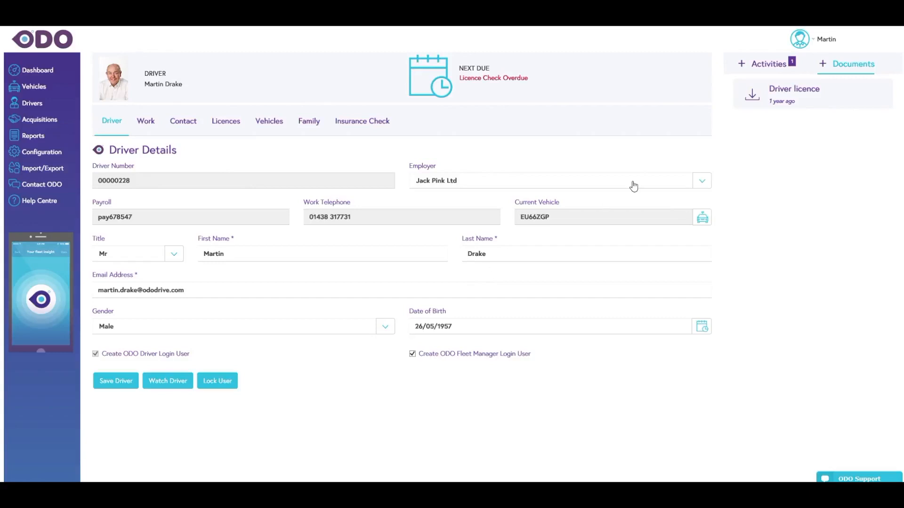
left_click(764, 70)
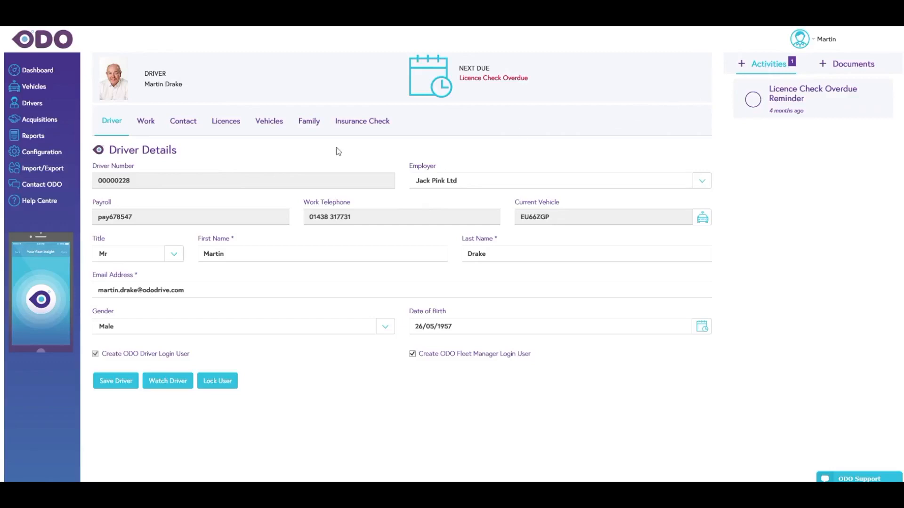
left_click(273, 126)
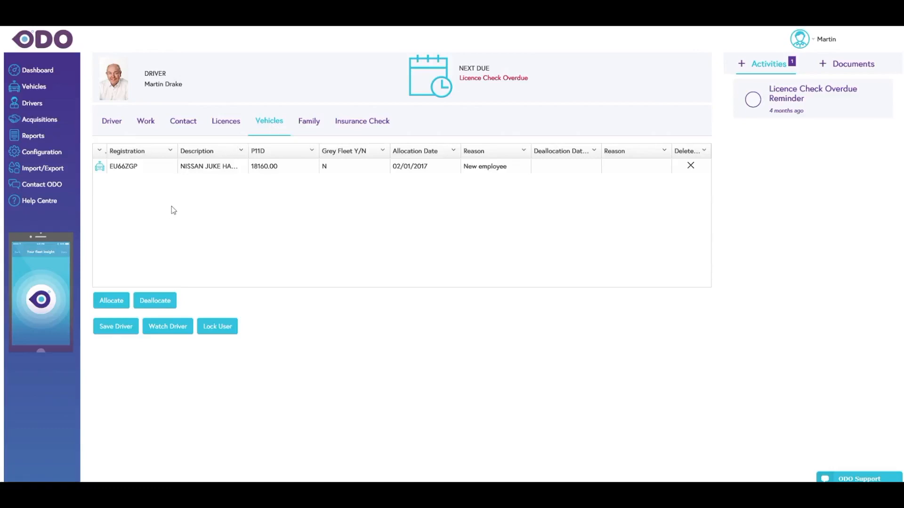
- Open the driver's car licence, start a new licence check and request a check code
left_click(223, 126)
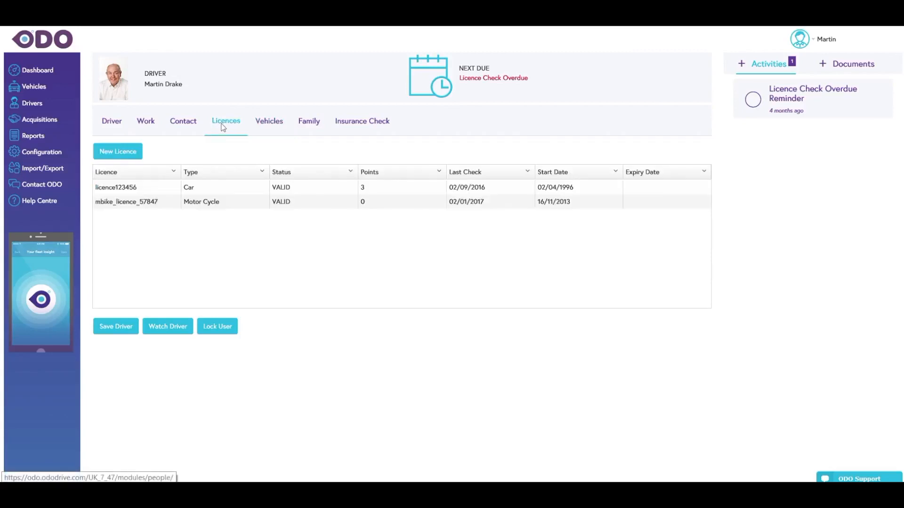
left_click(127, 188)
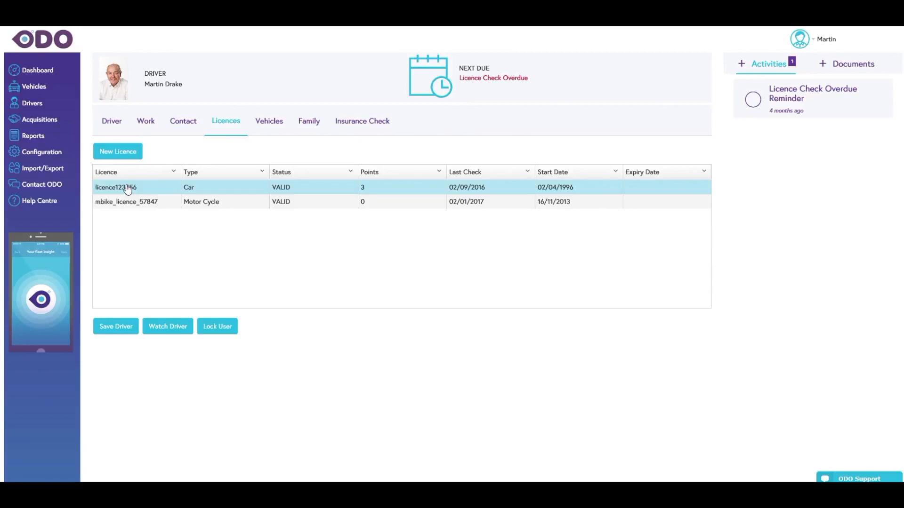
double_click(127, 189)
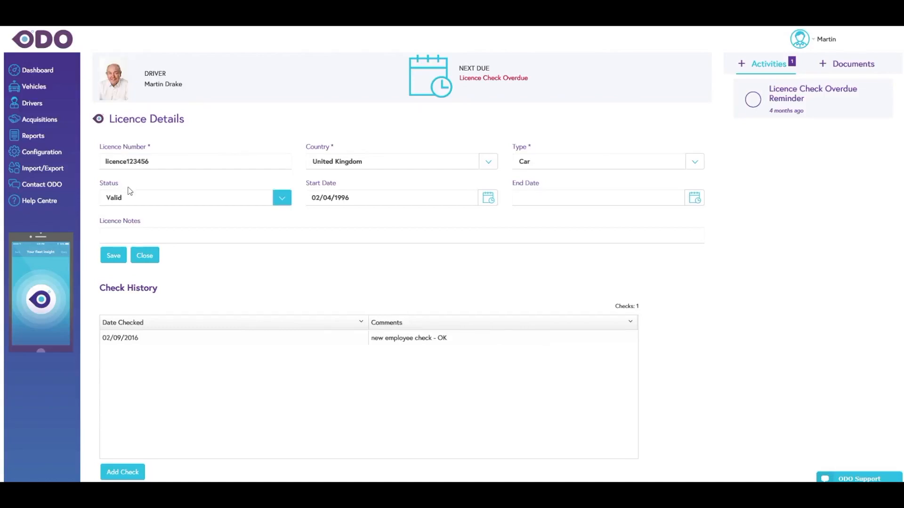
scroll(168, 274, "down", 2)
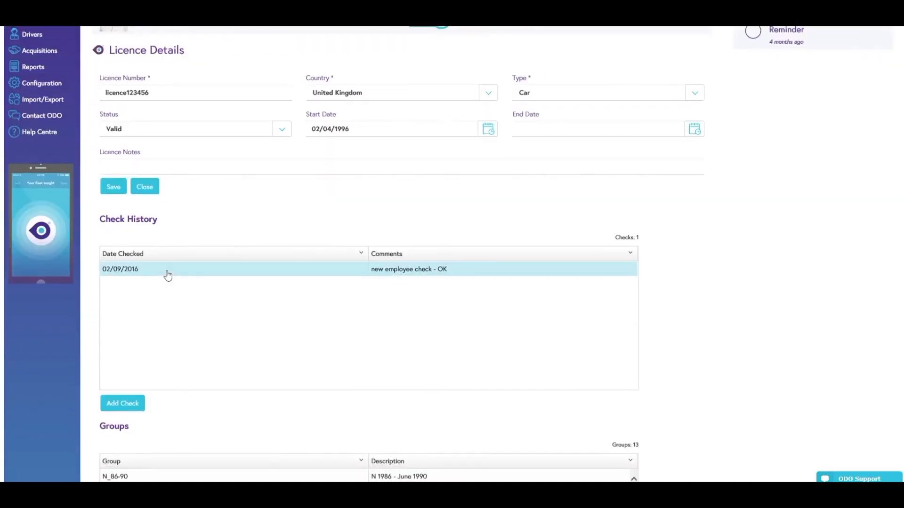
left_click(118, 406)
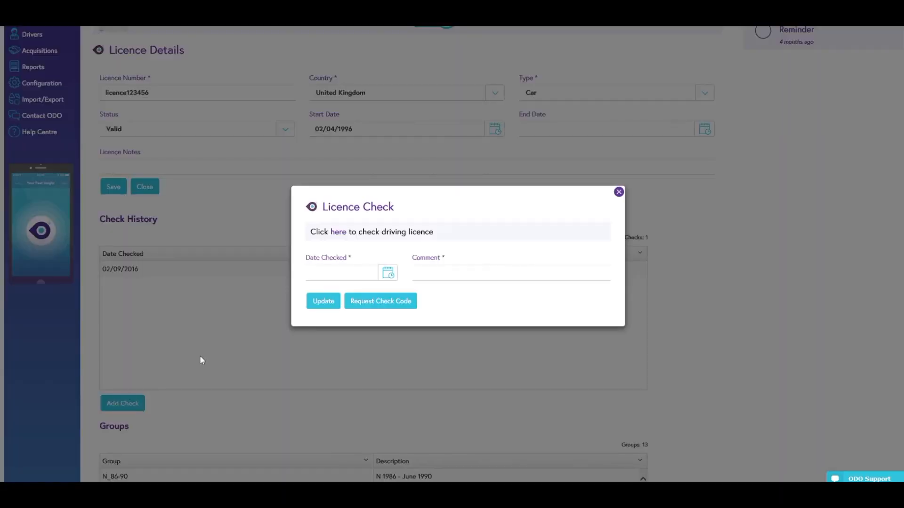
left_click(366, 305)
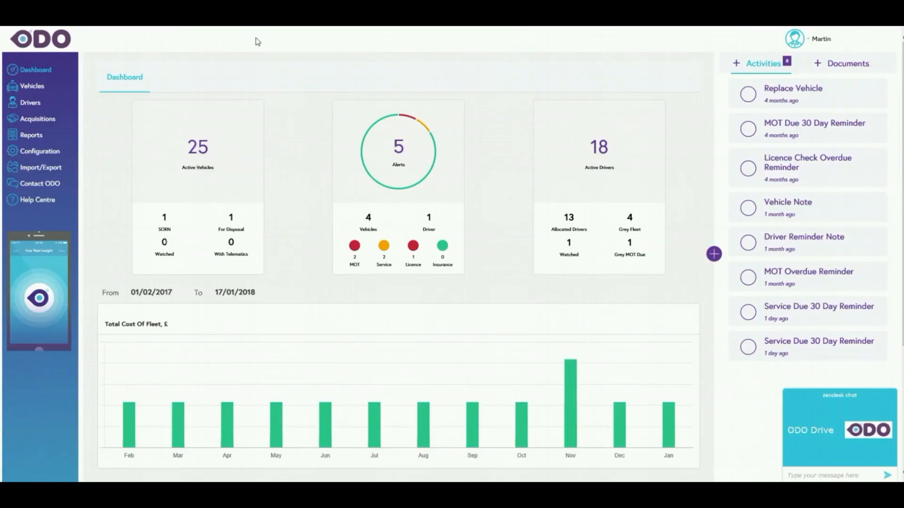
- Import the vehicles from Vehicles Add.csv with the Vehicle Loader and process the loaded data
left_click(42, 173)
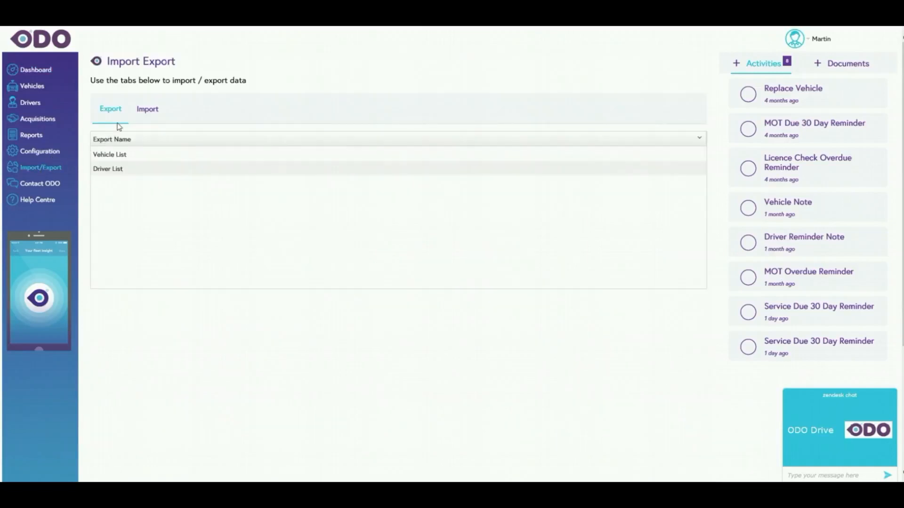
left_click(148, 112)
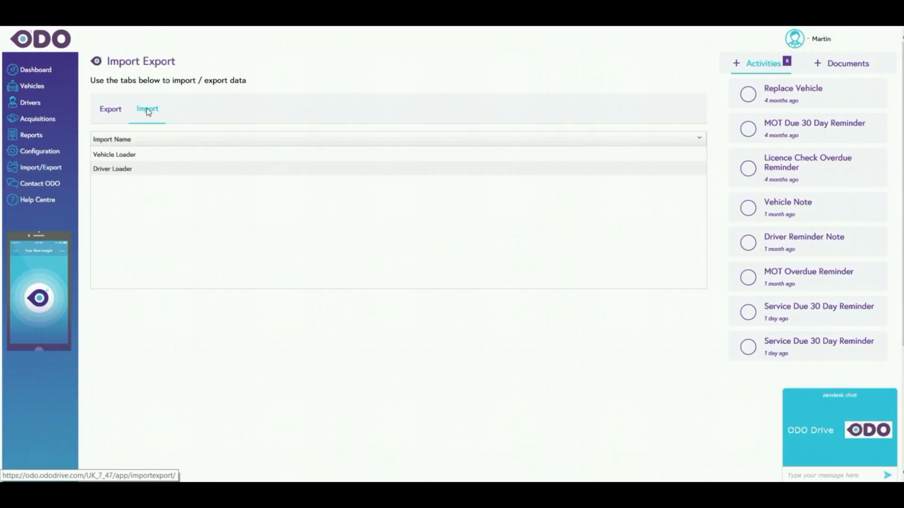
left_click(116, 158)
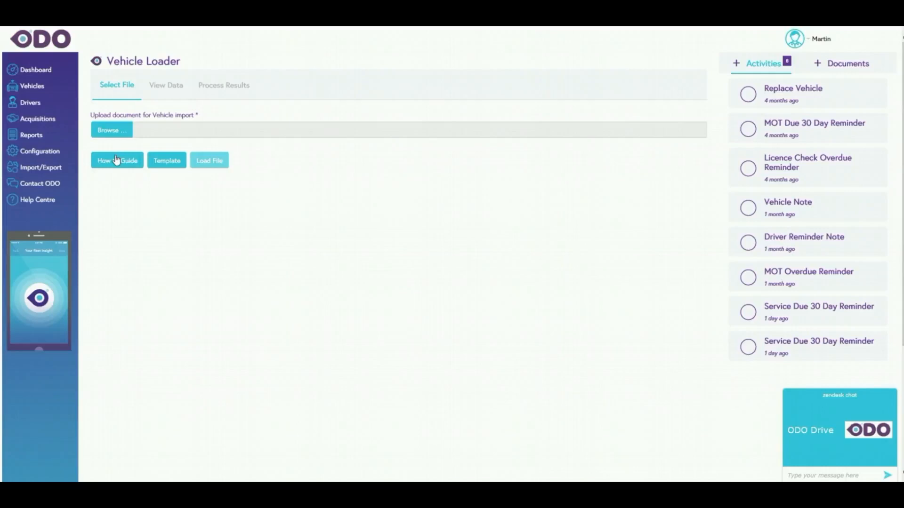
left_click(108, 131)
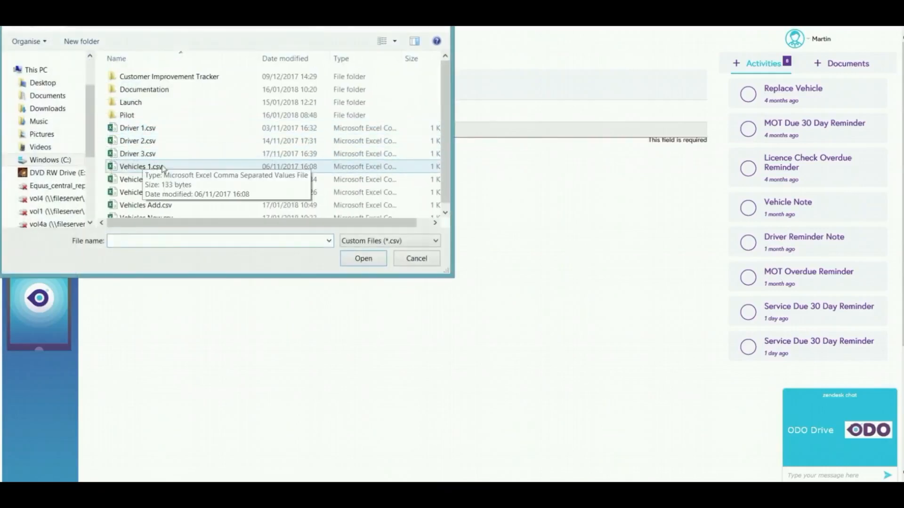
left_click(146, 205)
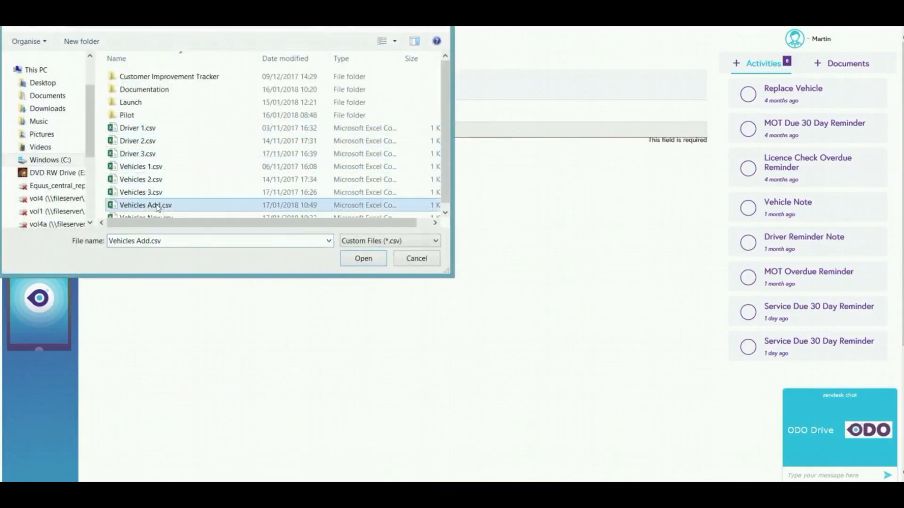
left_click(371, 260)
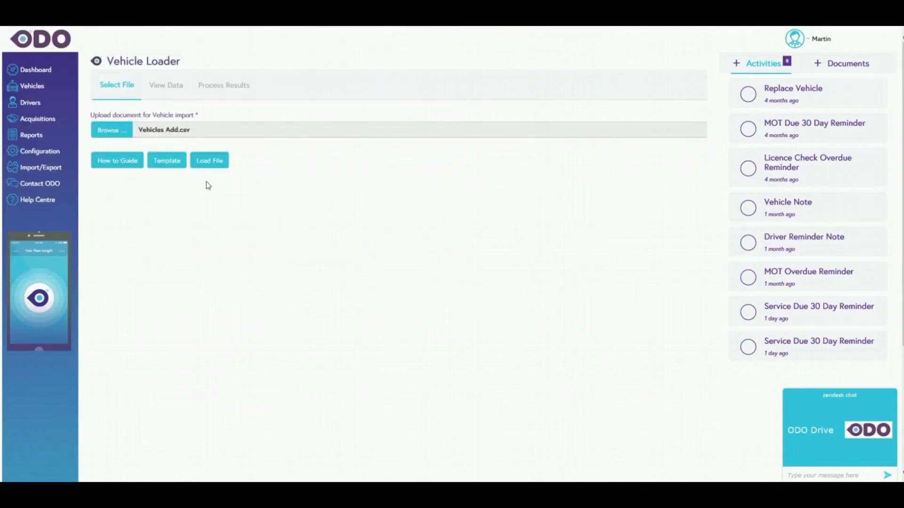
left_click(209, 161)
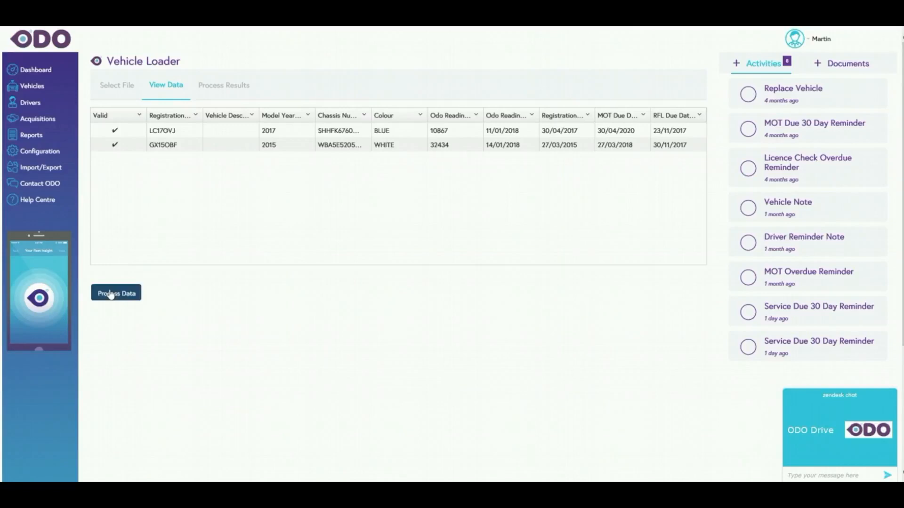
left_click(111, 294)
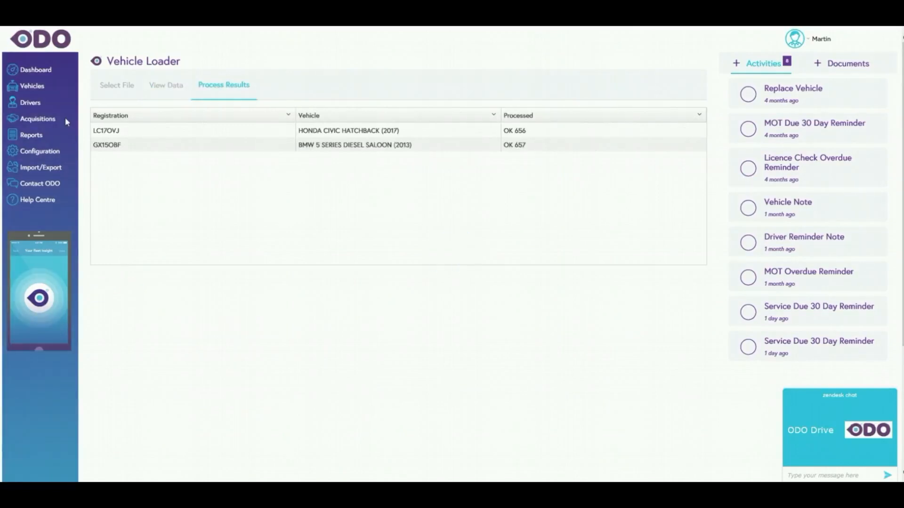
- Check the dashboard, search vehicles by registration GX including sold and grey fleet, and open the BMW 5 Series
left_click(43, 72)
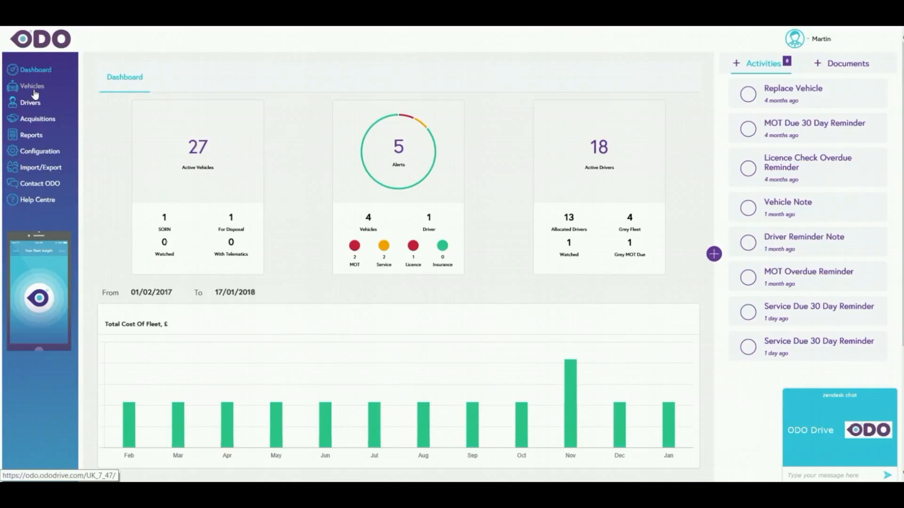
left_click(33, 89)
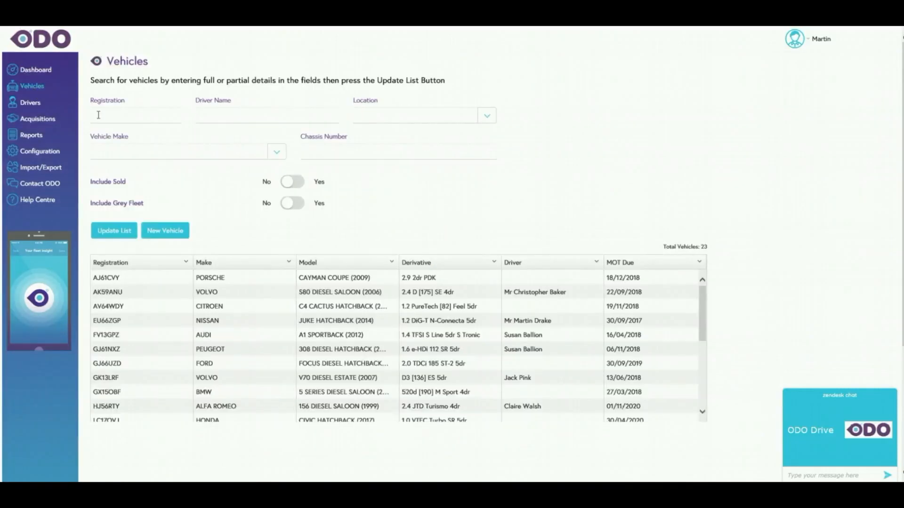
left_click(104, 116)
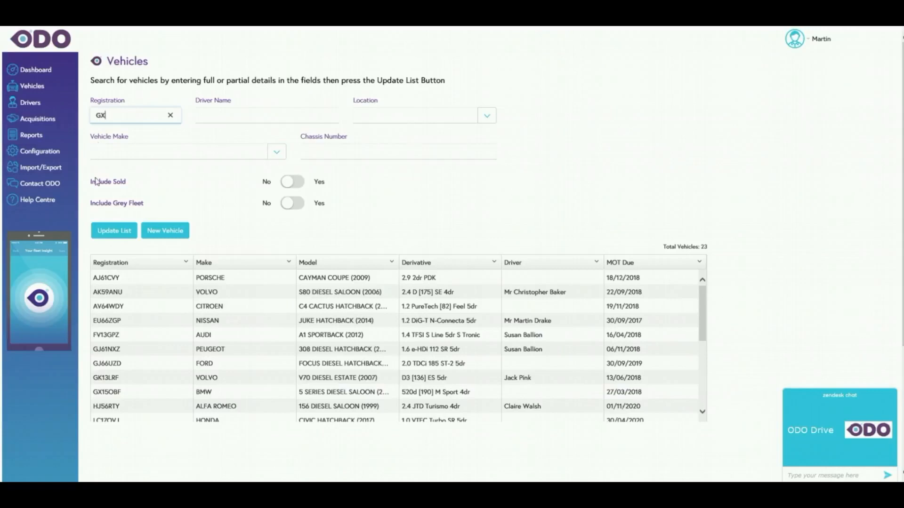
left_click(128, 232)
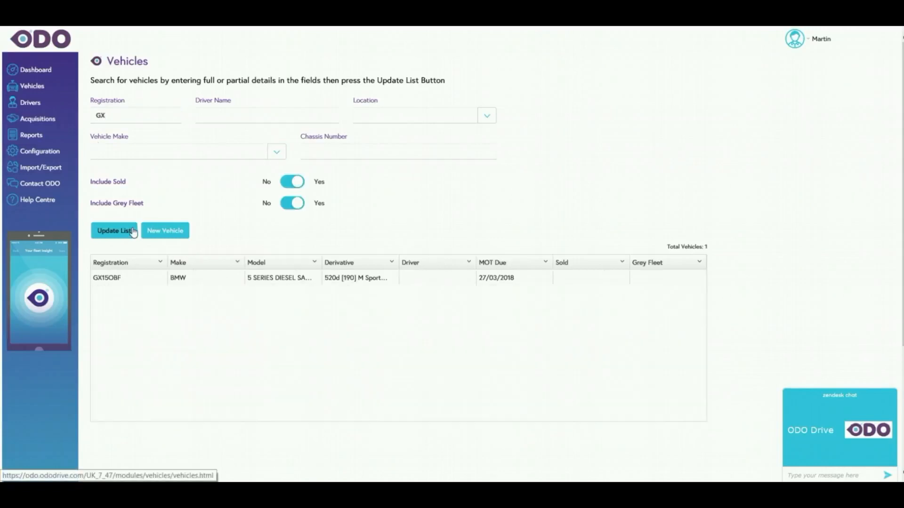
left_click(118, 281)
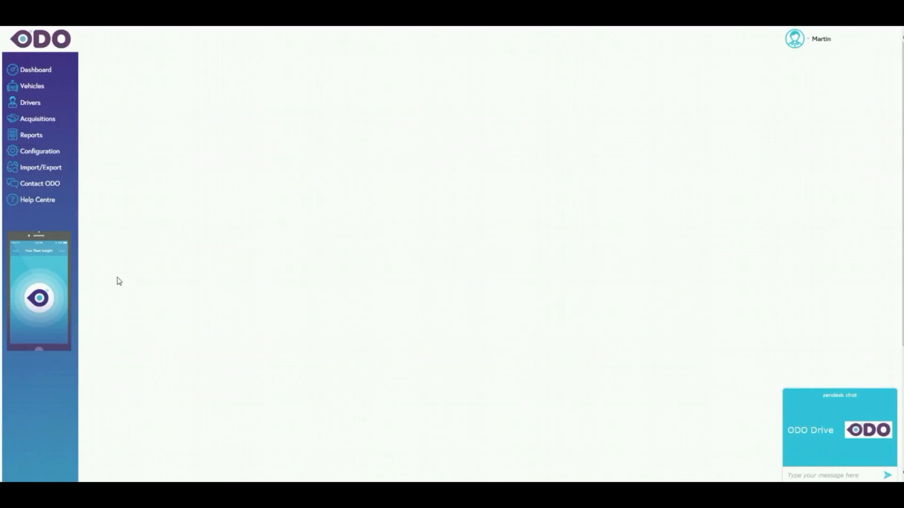